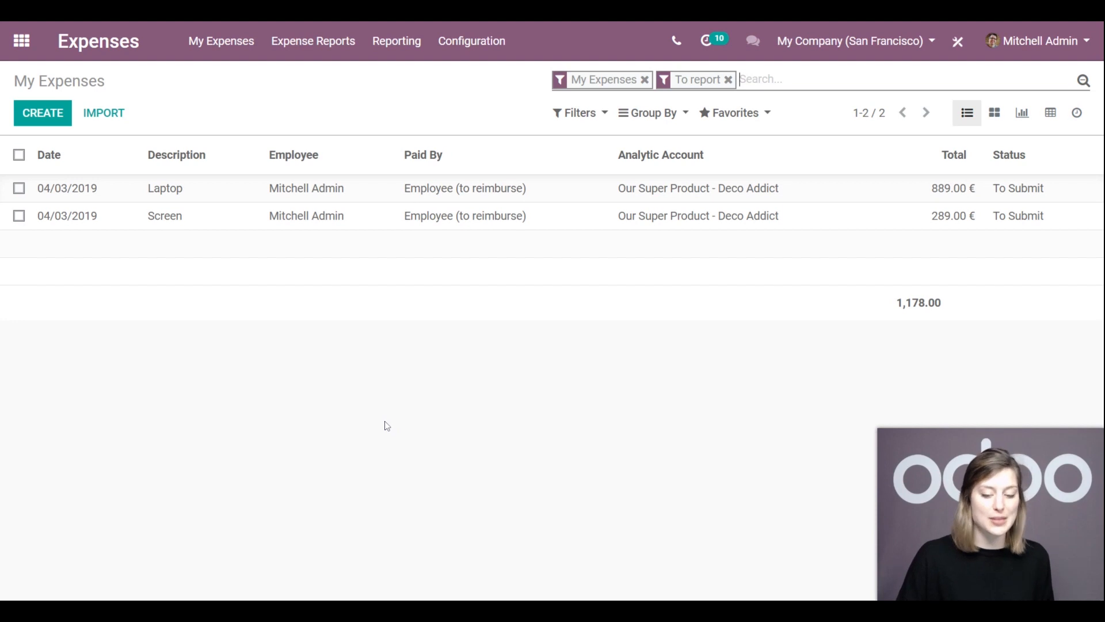
# Step: Check the email recording option in the expense settings and open the list of expense products
pyautogui.click(490, 53)
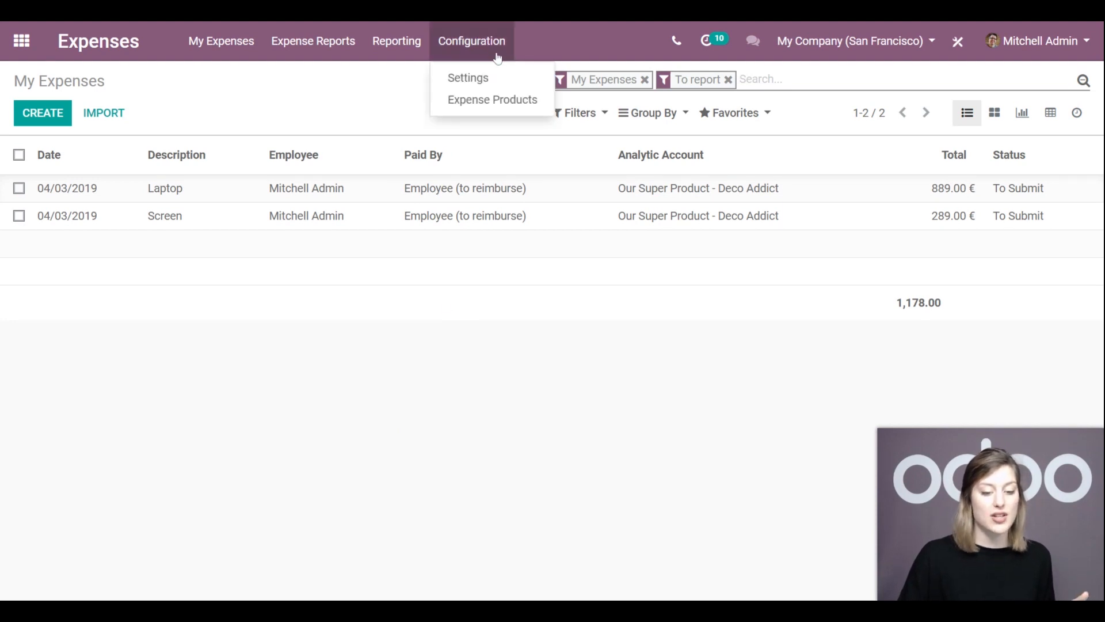
pyautogui.click(477, 77)
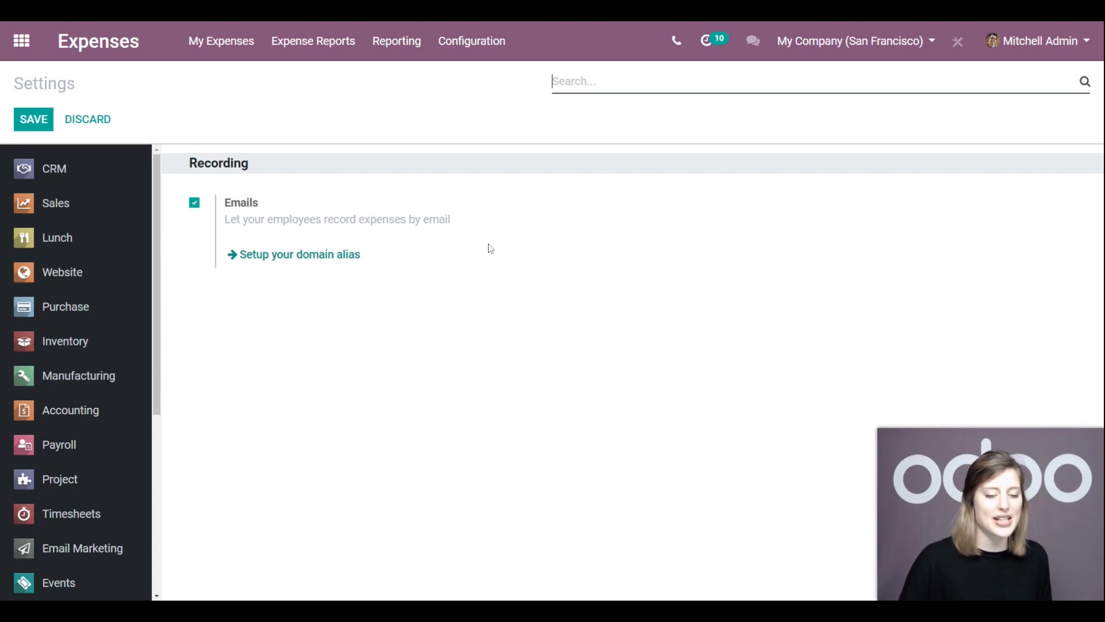
pyautogui.click(492, 49)
pyautogui.click(497, 103)
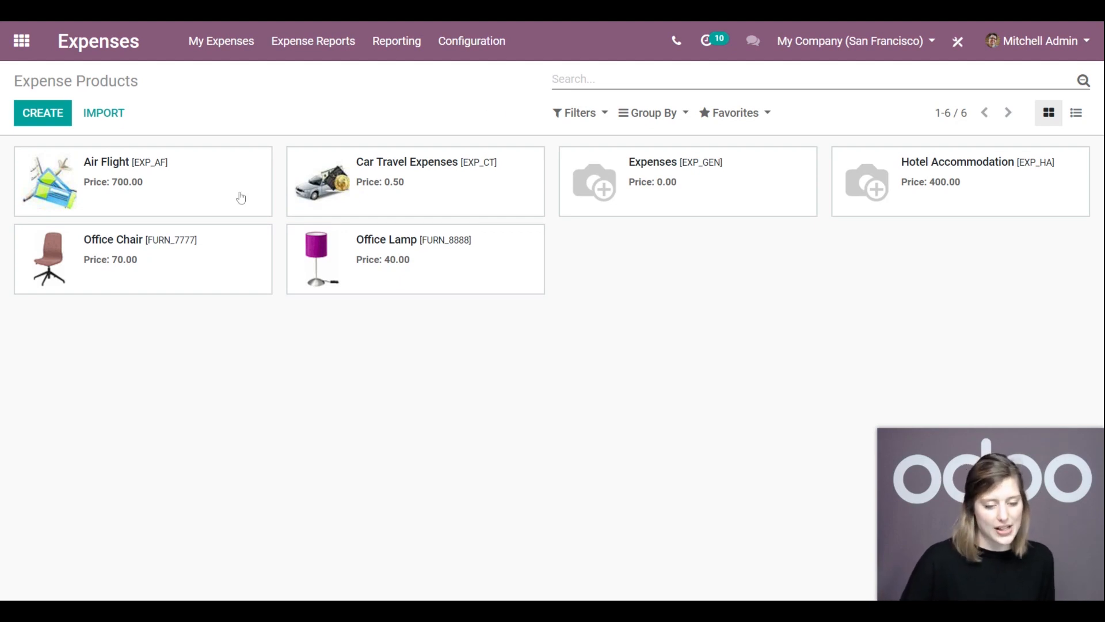
# Step: Open the Car Travel Expenses product in edit mode, review its price, cost and invoicing fields, and save it
pyautogui.click(456, 195)
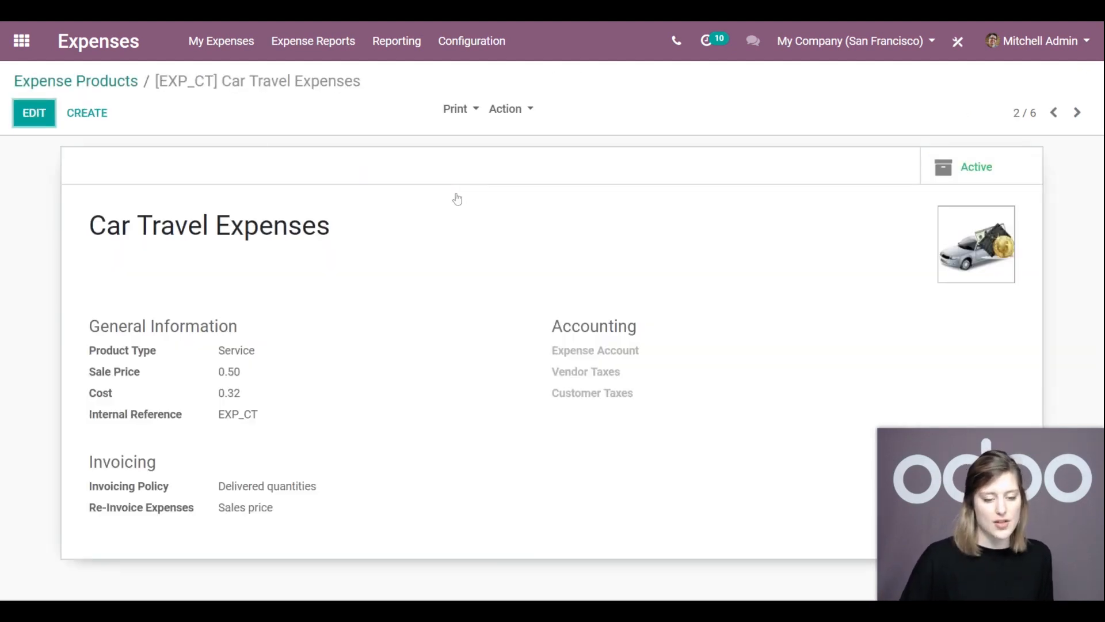
pyautogui.click(34, 113)
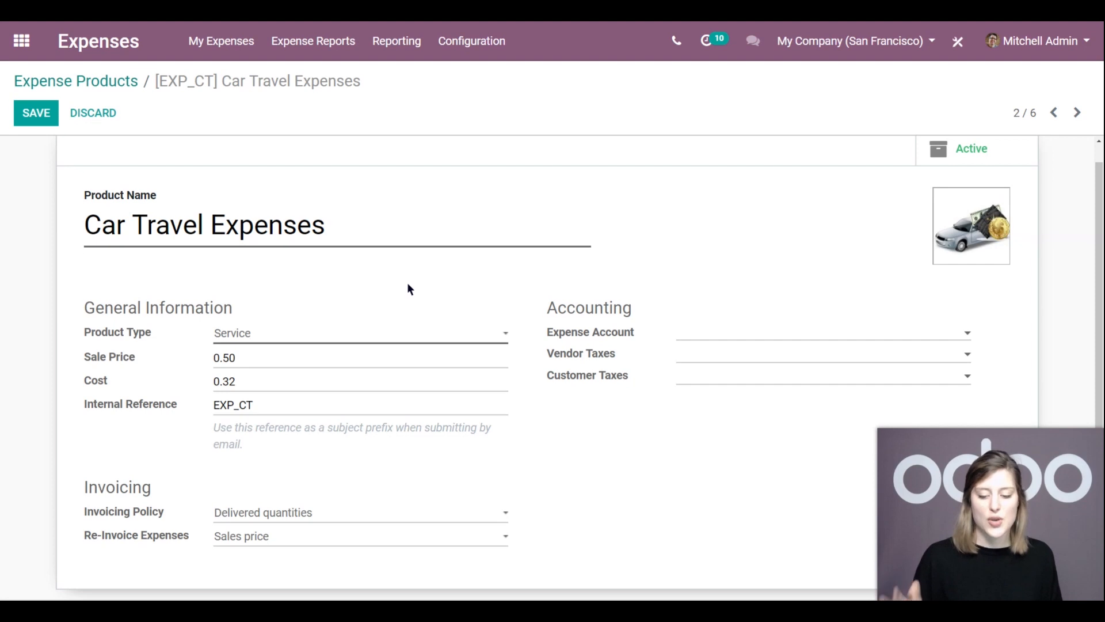
pyautogui.click(194, 382)
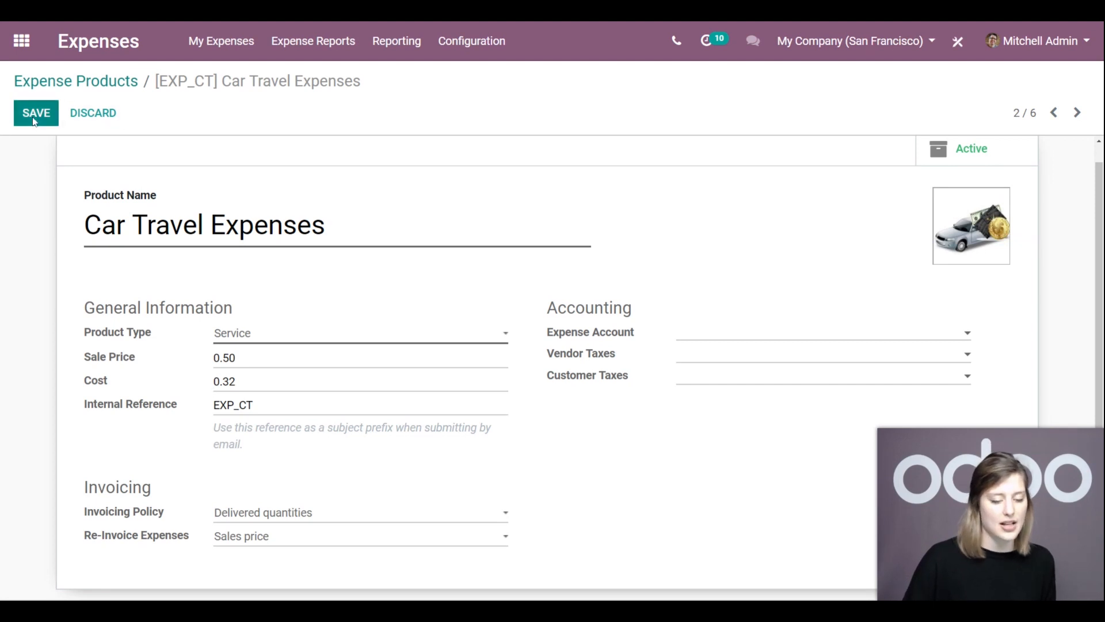
pyautogui.click(50, 121)
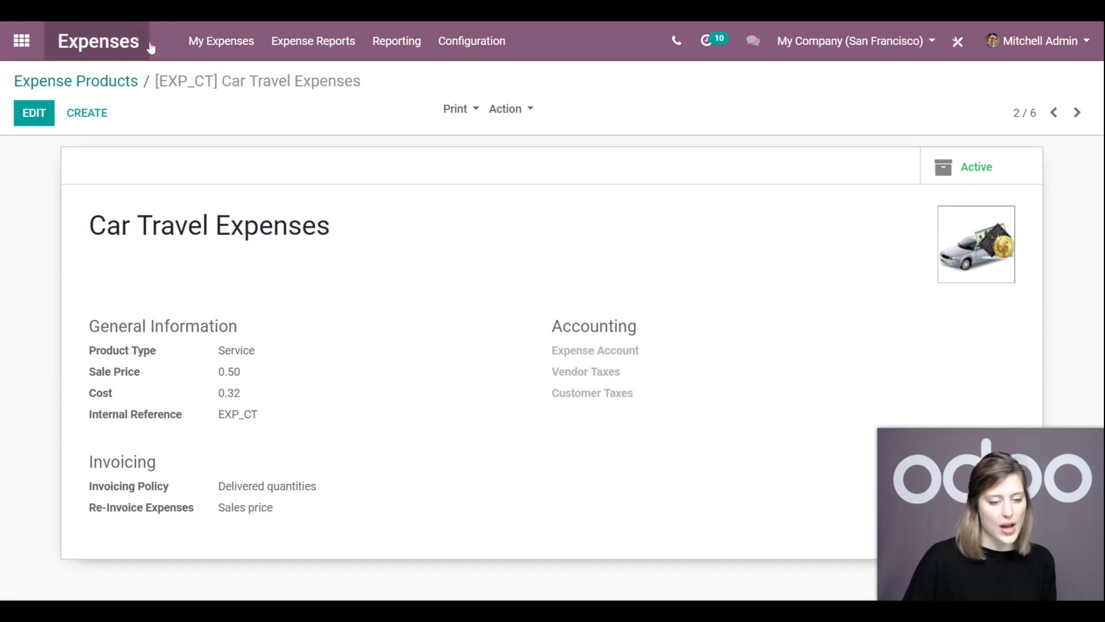
# Step: Create a new expense from the My Expenses list with the description "Travel fee"
pyautogui.click(134, 51)
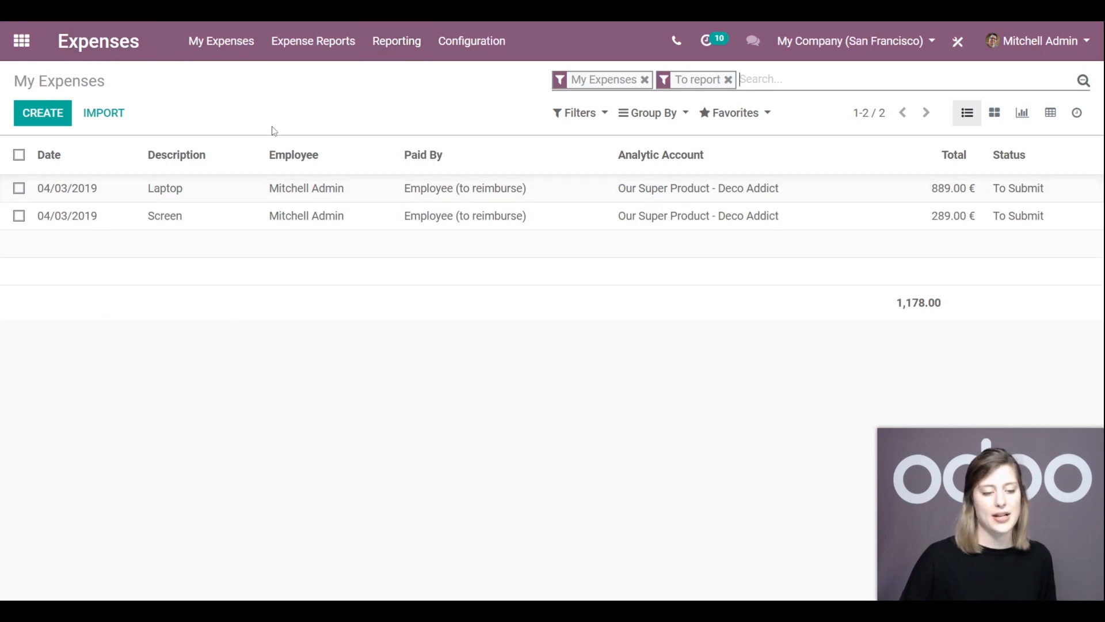
pyautogui.click(45, 114)
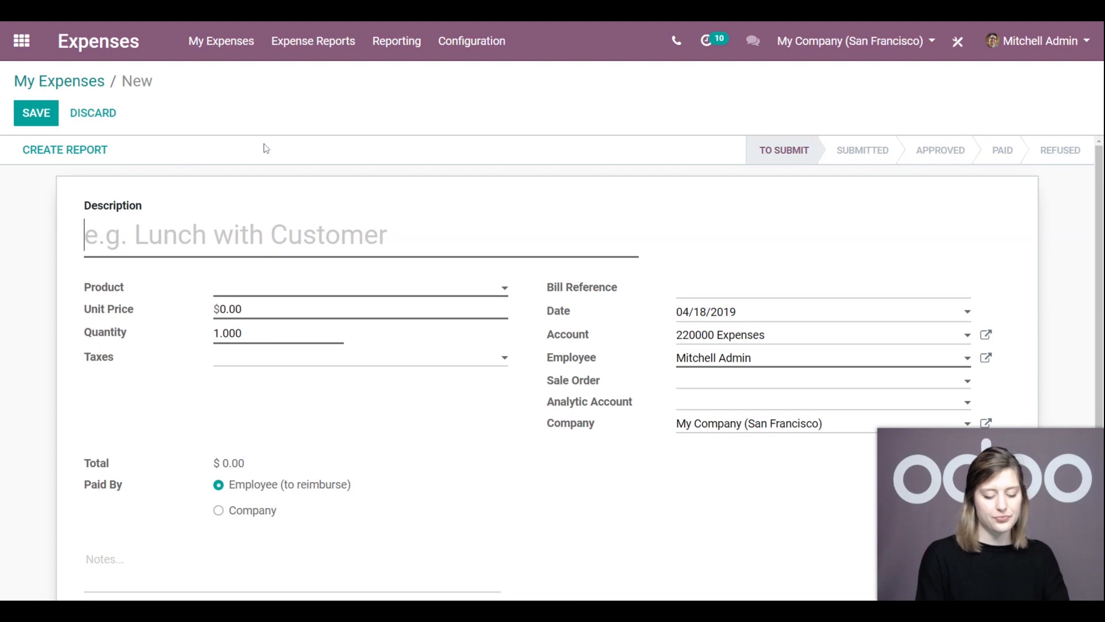
pyautogui.write('Tra')
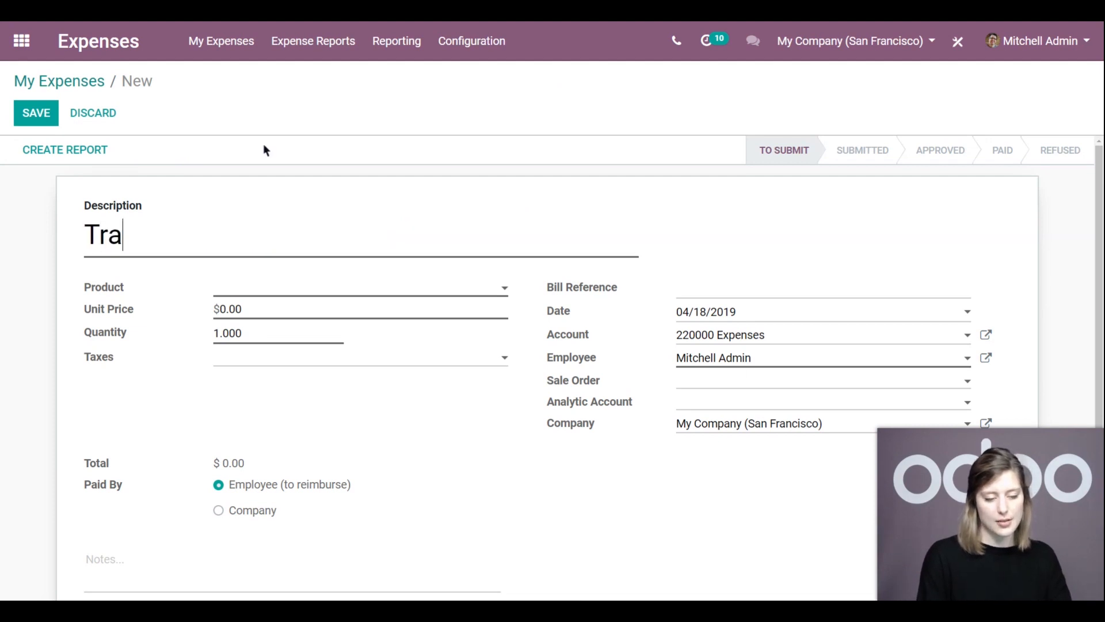
pyautogui.press('BackSpace')
pyautogui.press('BackSpace')
pyautogui.write('ravel')
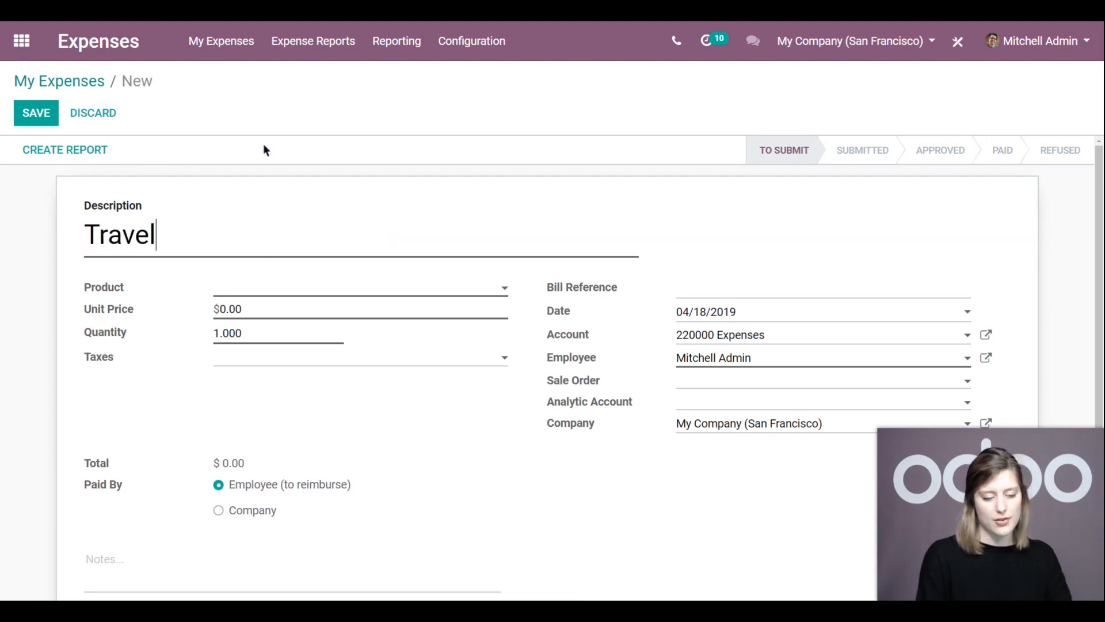
pyautogui.write(' fee')
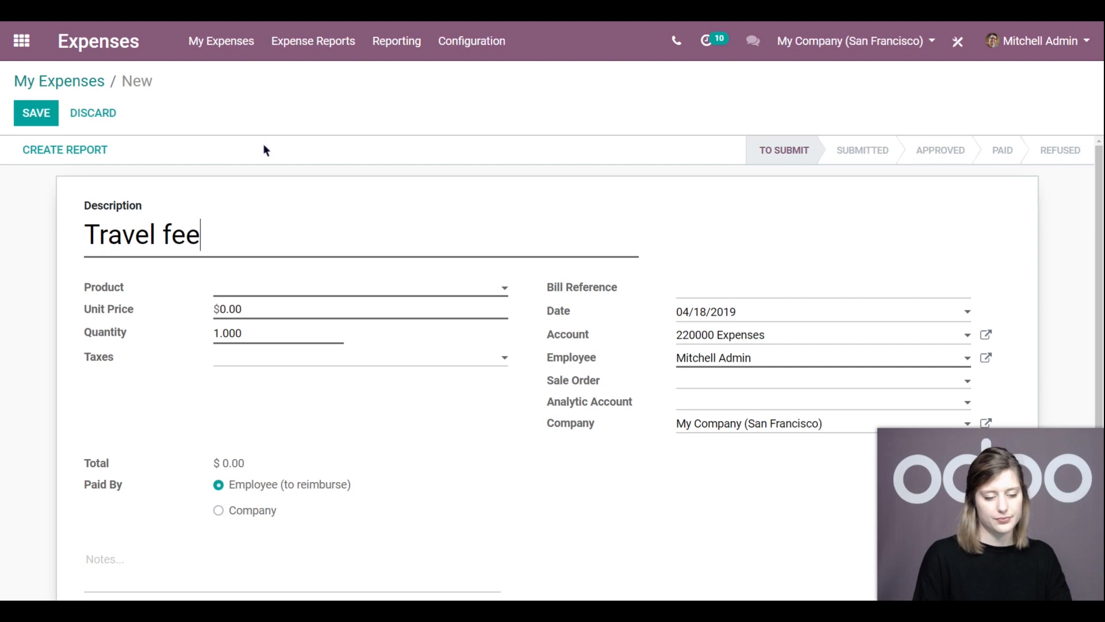
# Step: Choose [EXP_AF] Air Flight as the expense's product and set its unit price to $300
pyautogui.click(272, 288)
pyautogui.click(367, 315)
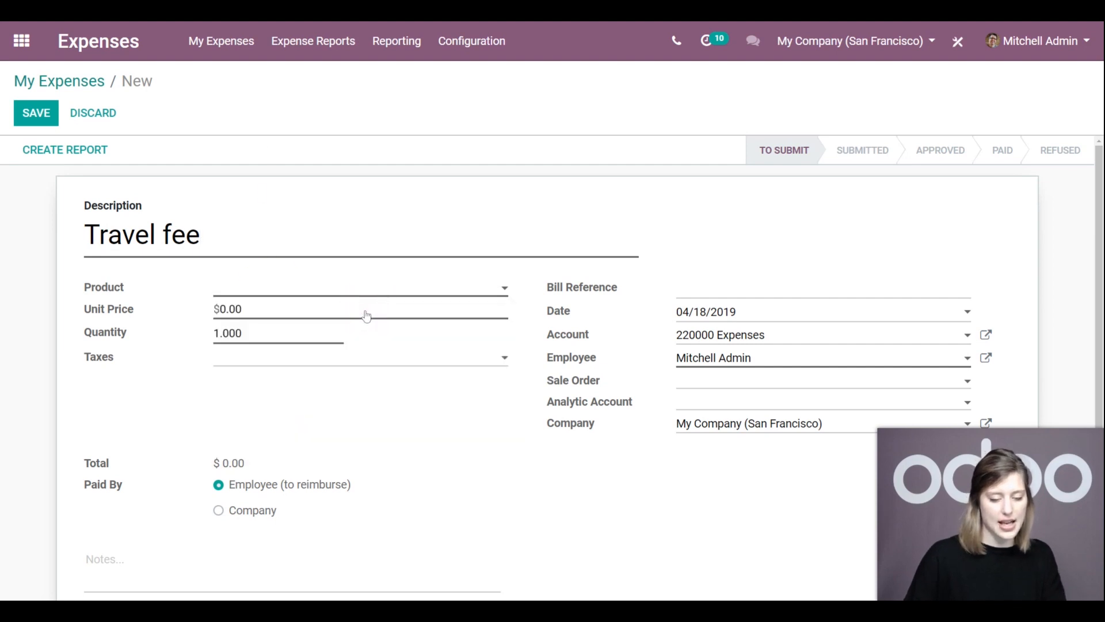
pyautogui.press('Tab')
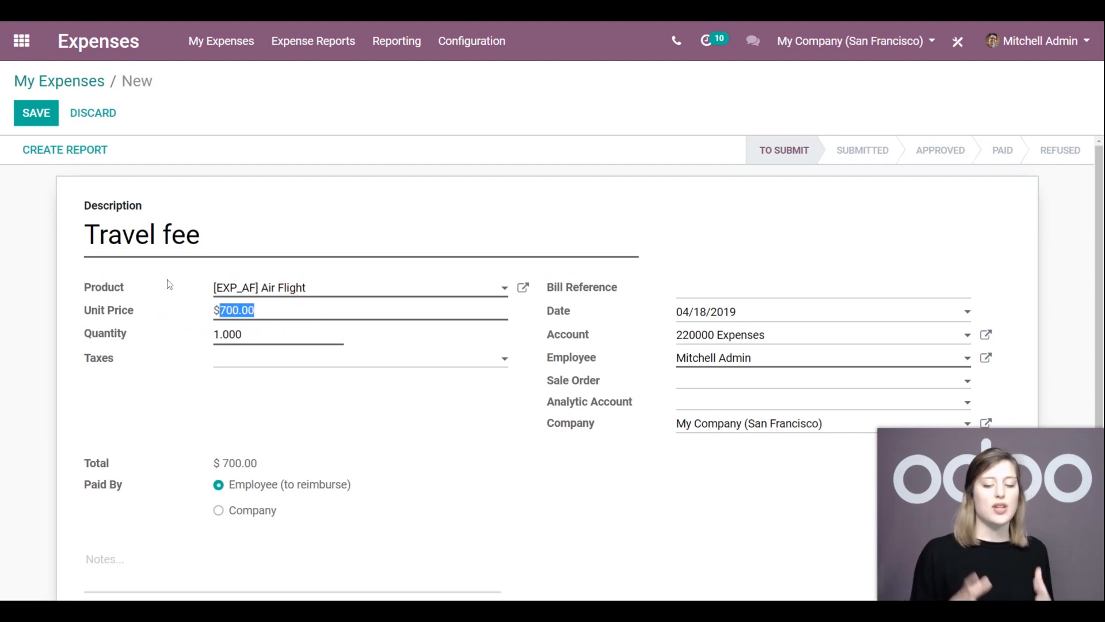
pyautogui.click(277, 311)
pyautogui.doubleClick(216, 311)
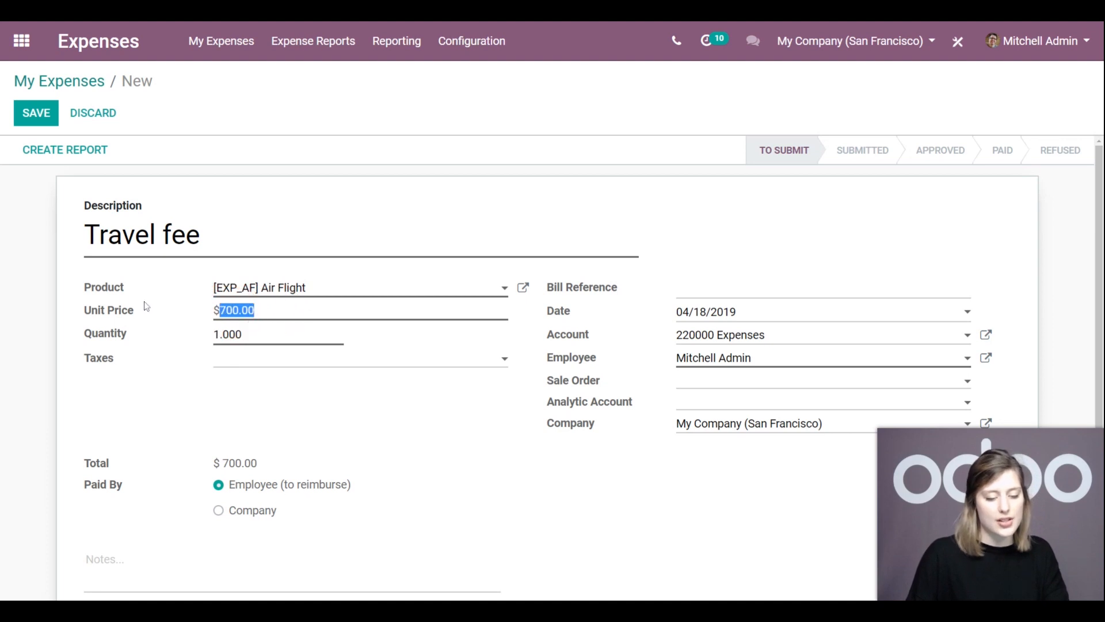
pyautogui.write('300')
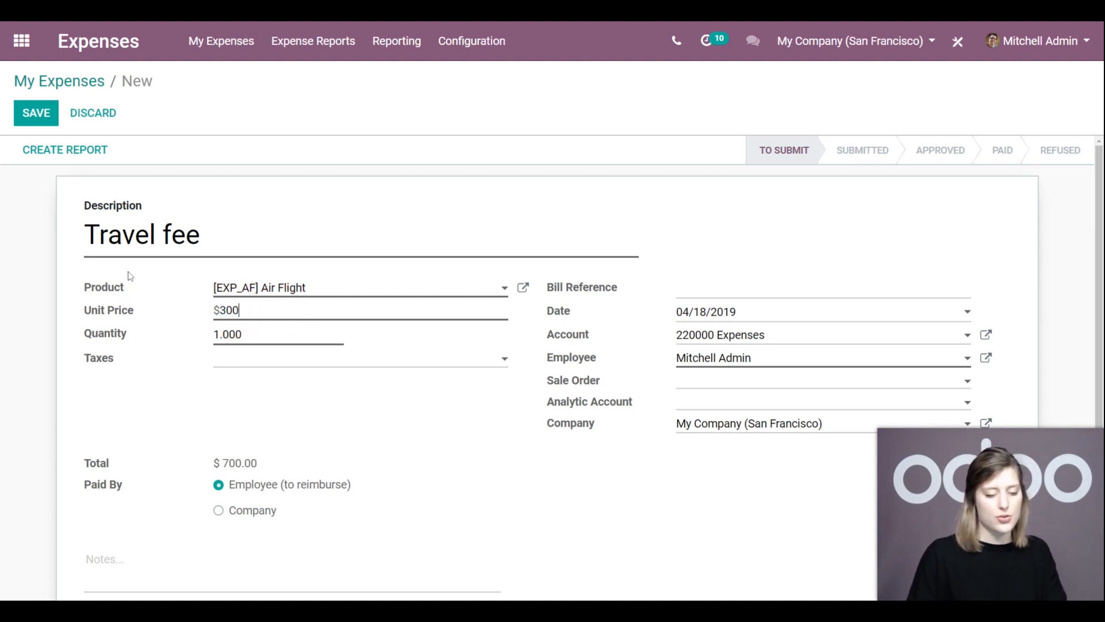
# Step: Review the remaining fields of the Travel fee expense, including payer and notes, and save it
pyautogui.scroll(-2, 382, 385)
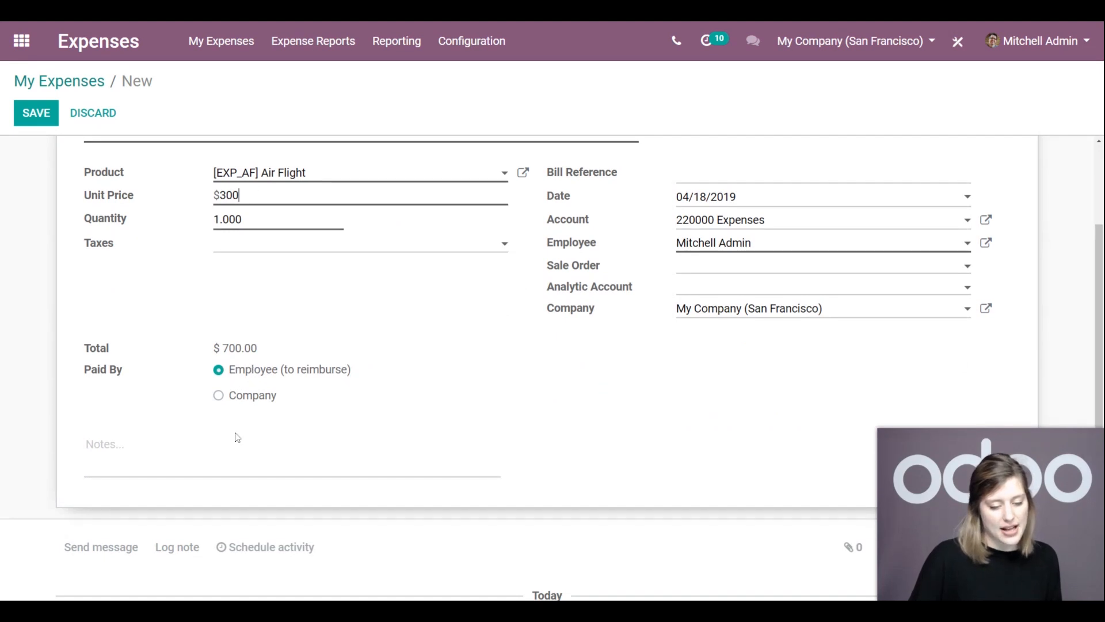
pyautogui.scroll(1, 328, 323)
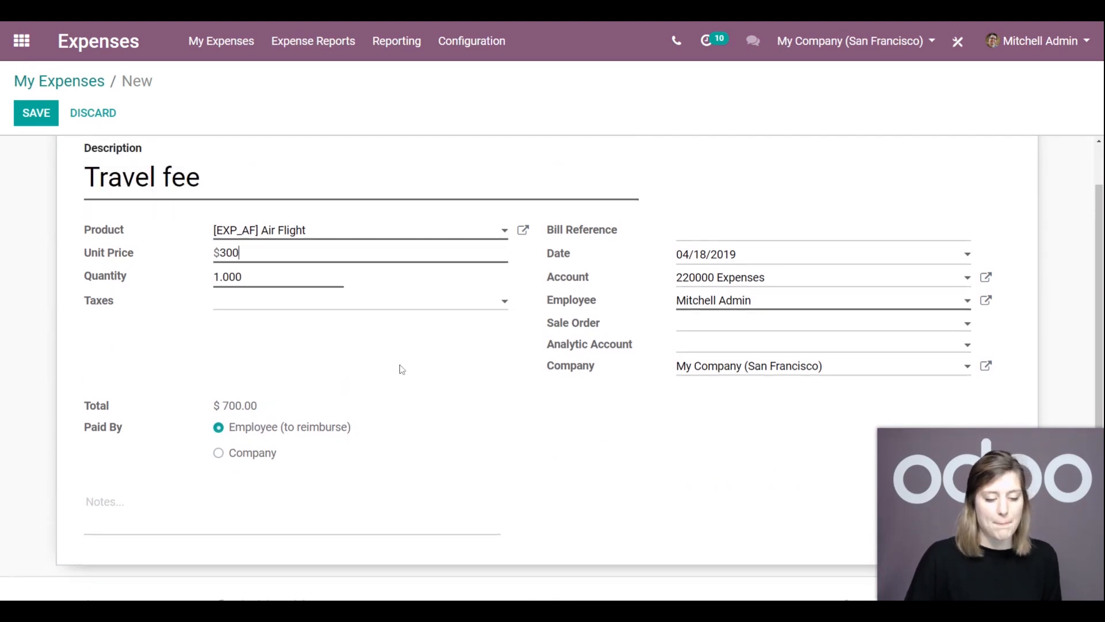
pyautogui.scroll(1, 401, 374)
pyautogui.scroll(-1, 430, 375)
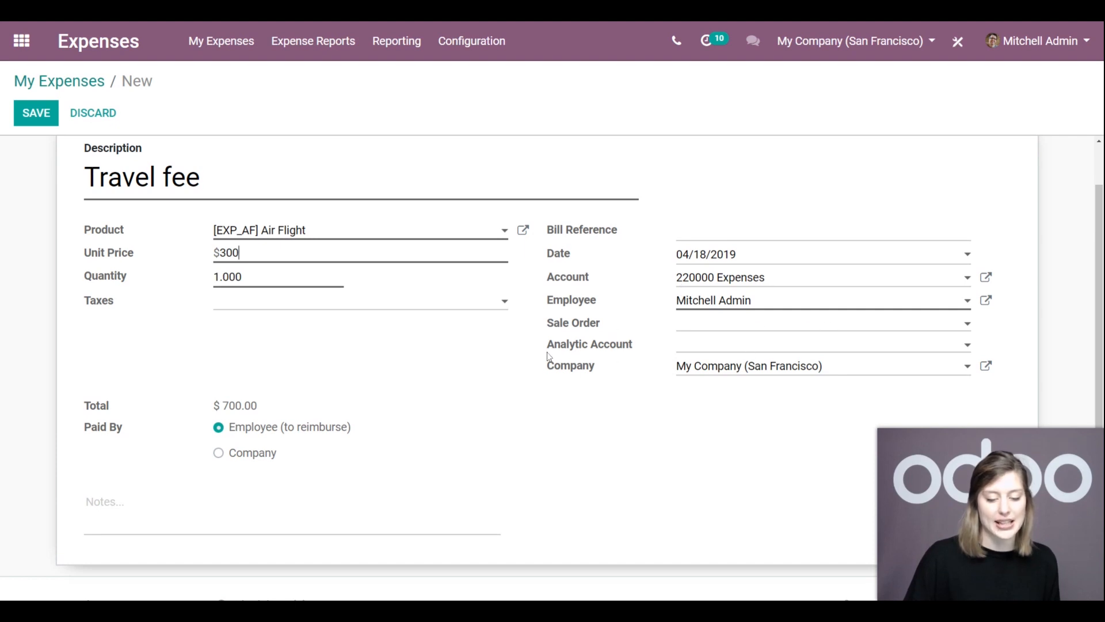
pyautogui.scroll(-2, 547, 357)
pyautogui.click(104, 387)
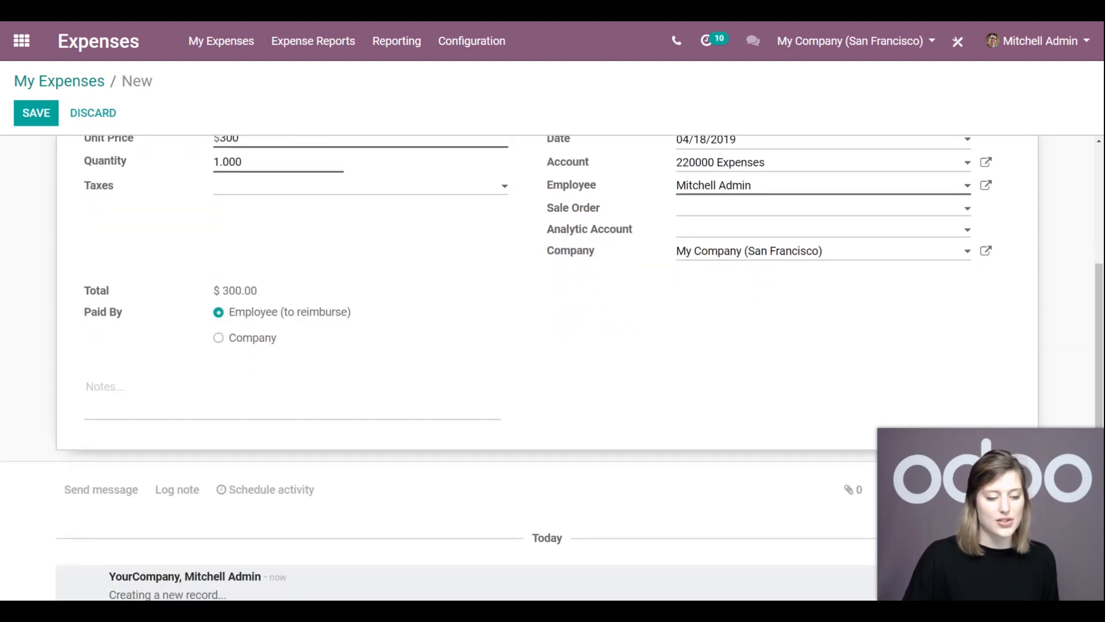
pyautogui.scroll(3, 275, 390)
pyautogui.click(35, 115)
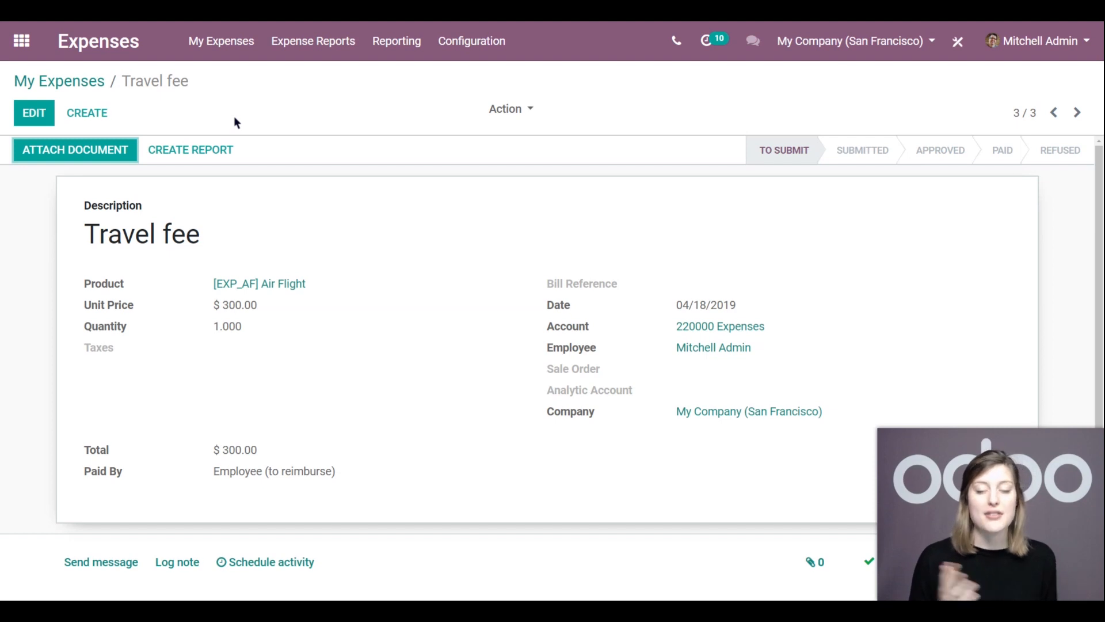
# Step: Create an expense report from the Travel fee expense and submit it to the manager
pyautogui.scroll(-3, 585, 256)
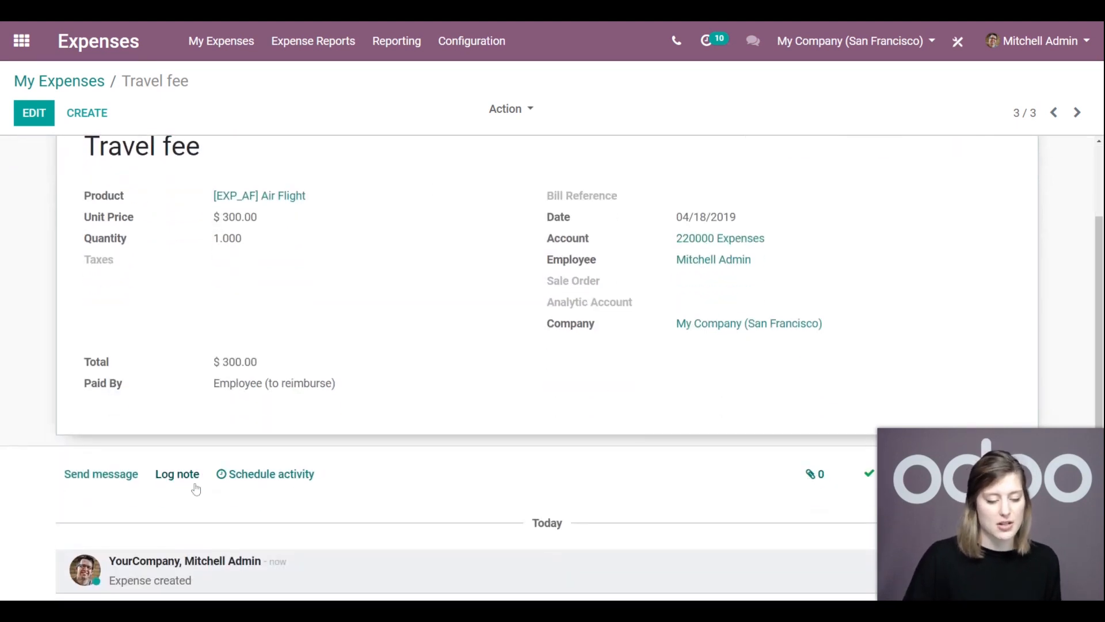
pyautogui.scroll(3, 267, 333)
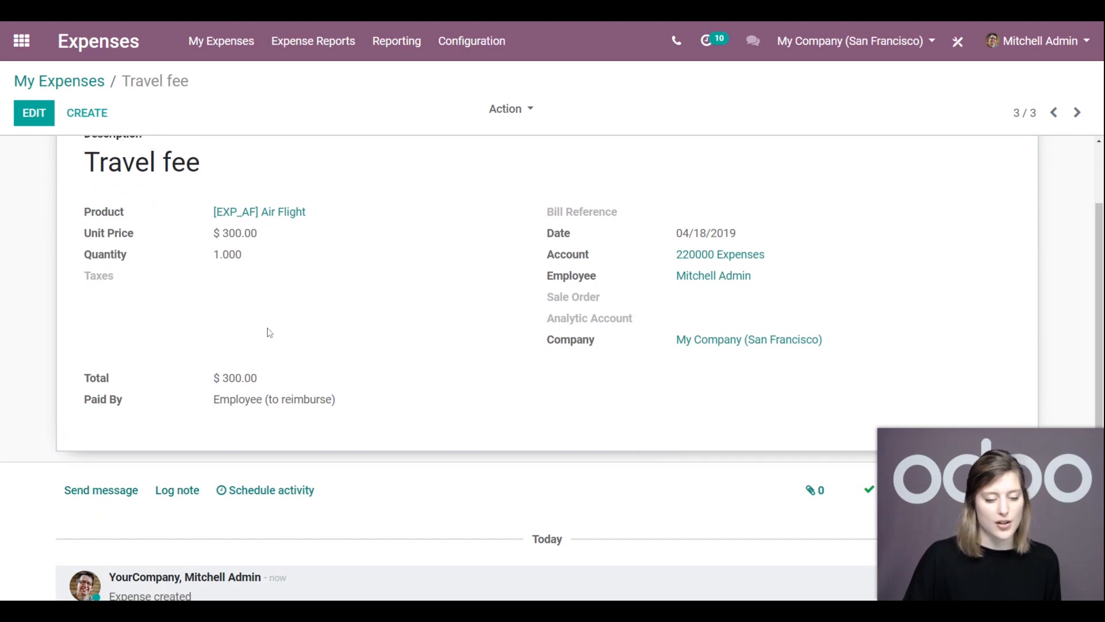
pyautogui.click(219, 150)
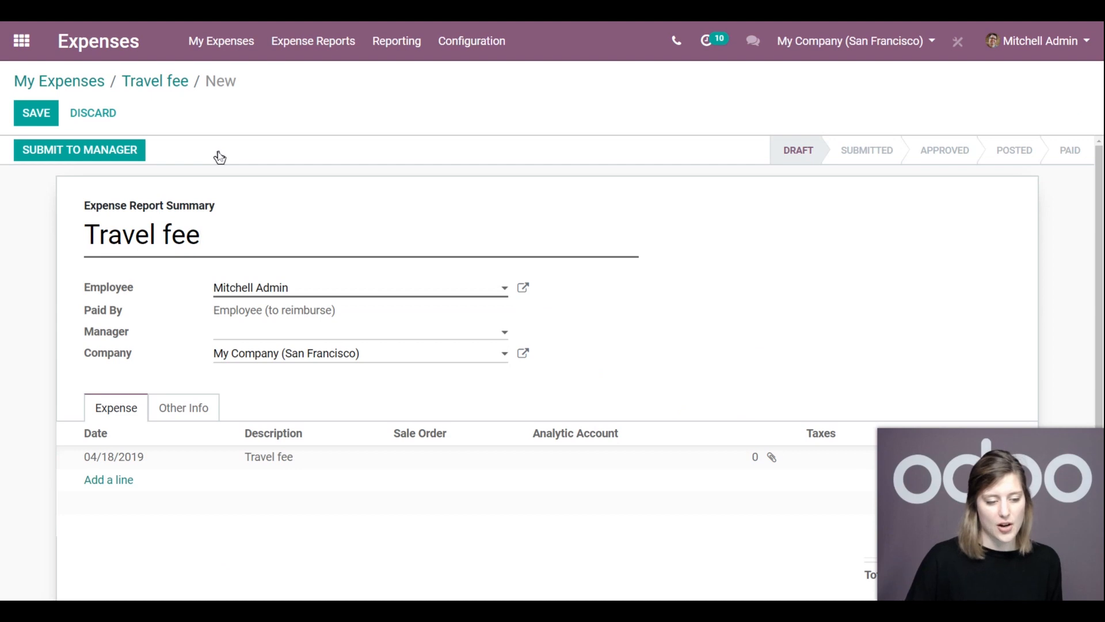
pyautogui.click(104, 152)
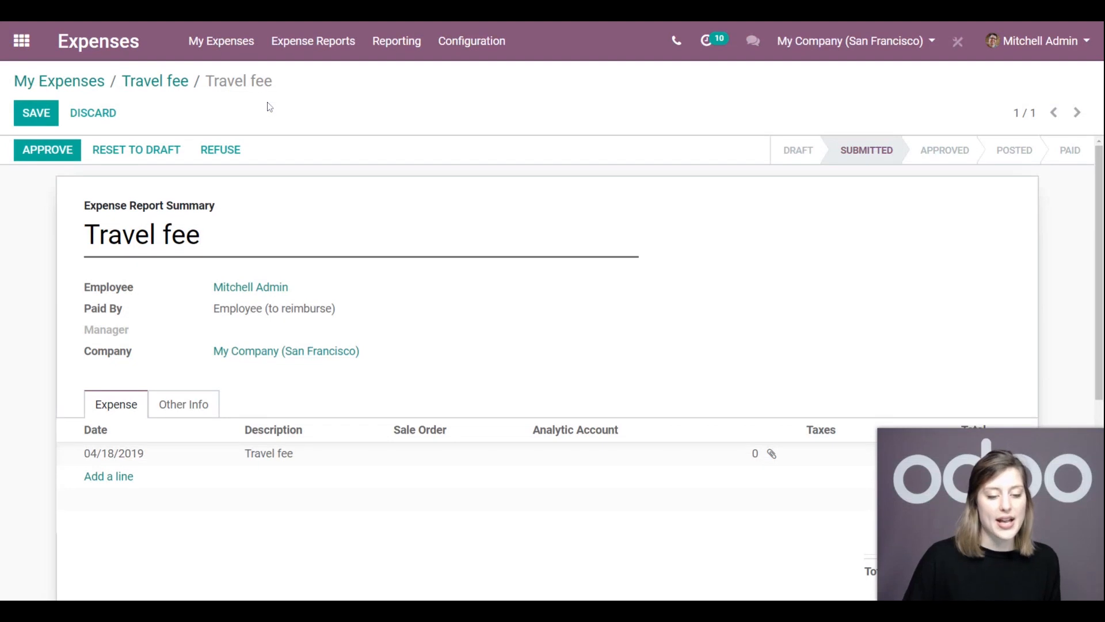
# Step: Open the Travel fee report from the expense reports to approve and approve it
pyautogui.click(282, 43)
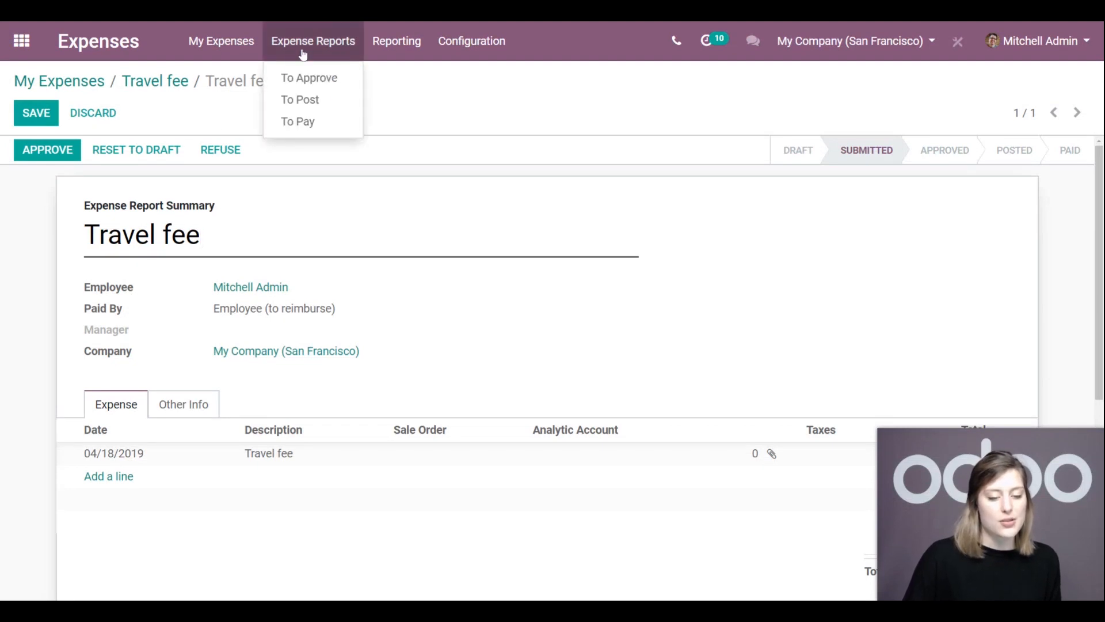
pyautogui.click(317, 78)
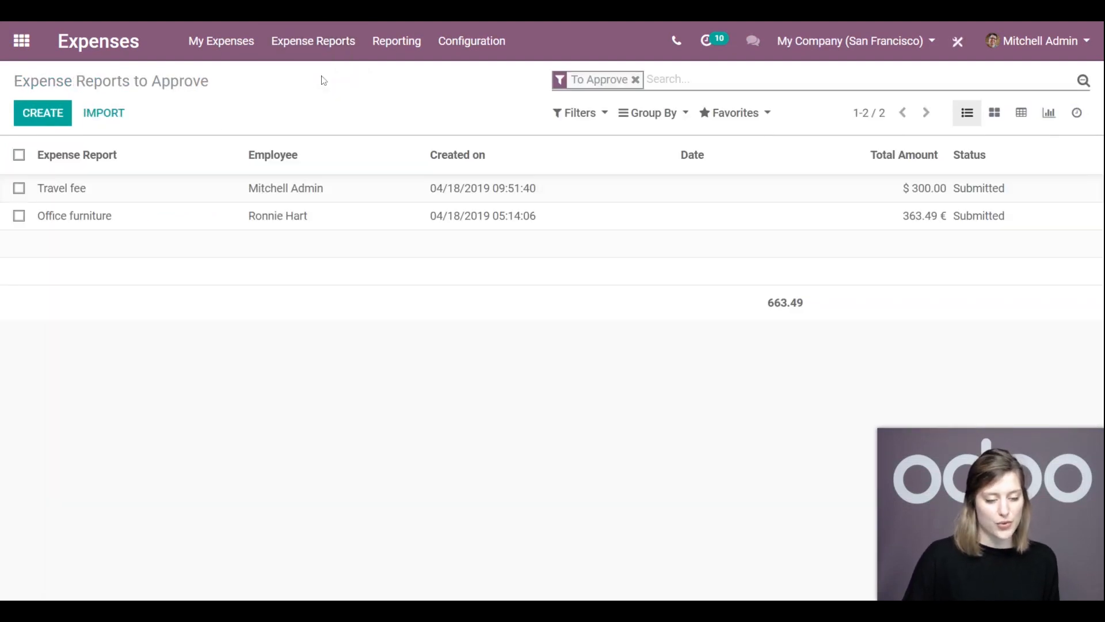
pyautogui.click(234, 197)
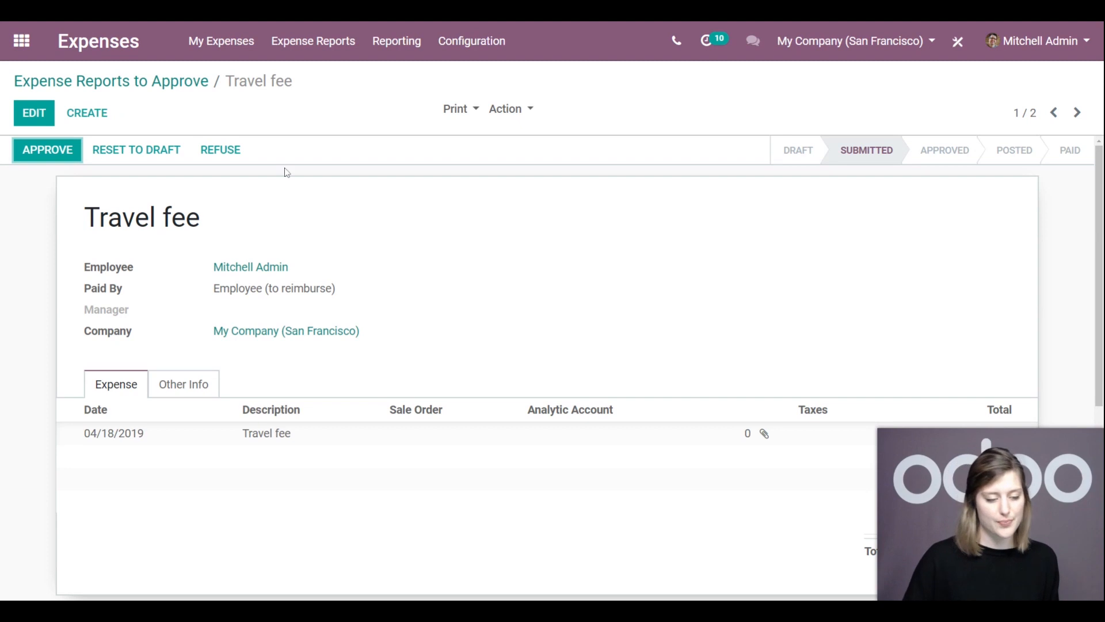
pyautogui.click(49, 154)
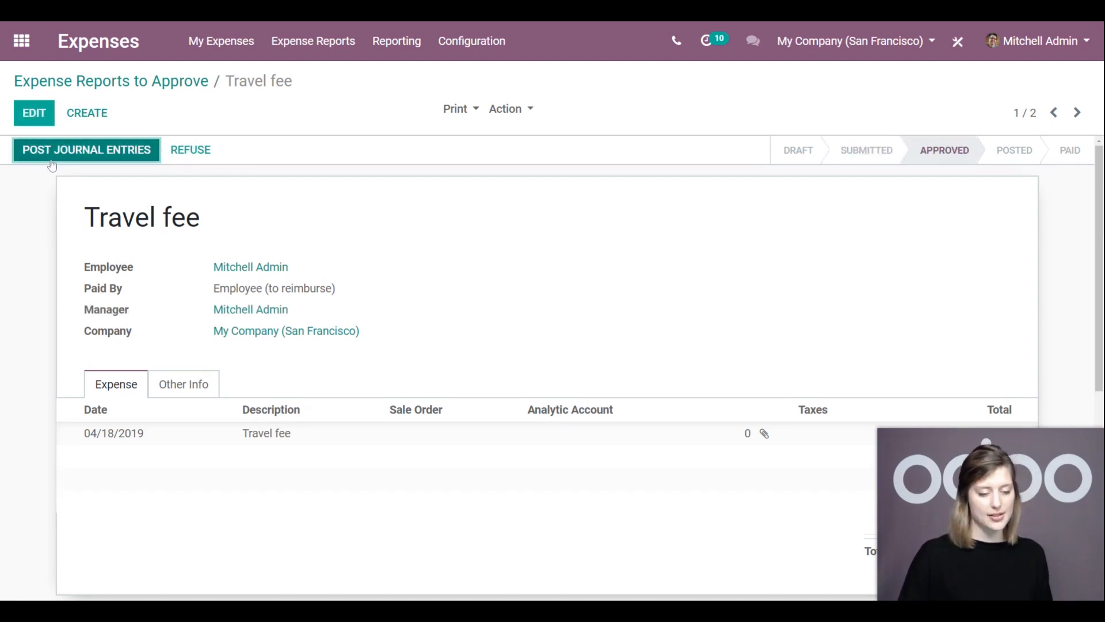
# Step: Check the expense journal in the Travel fee report's other information and post its journal entries
pyautogui.scroll(-2, 192, 353)
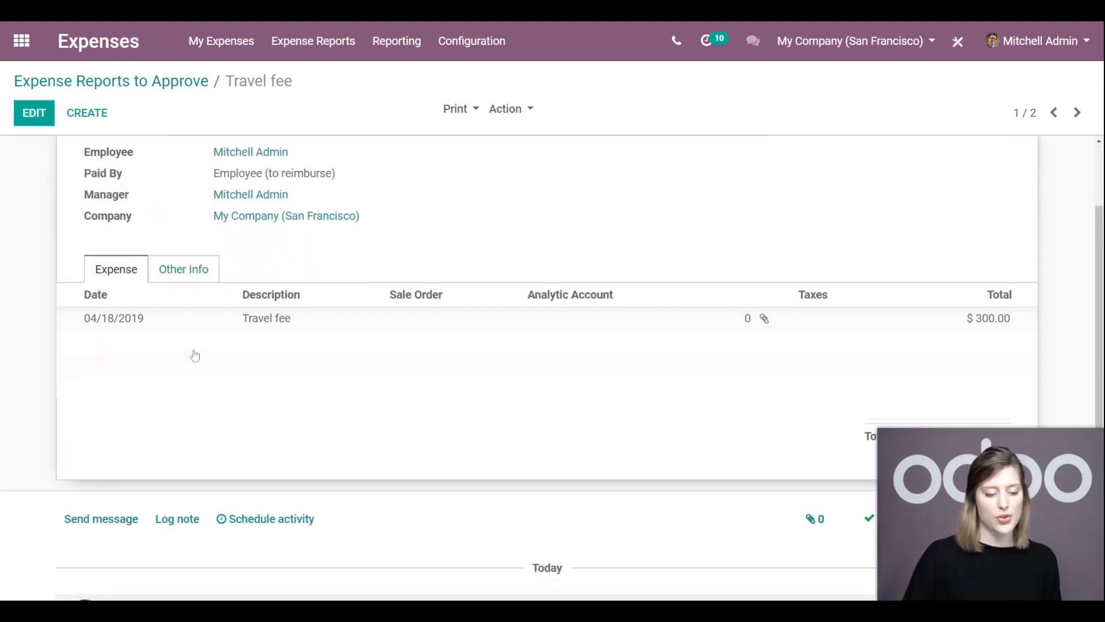
pyautogui.click(197, 282)
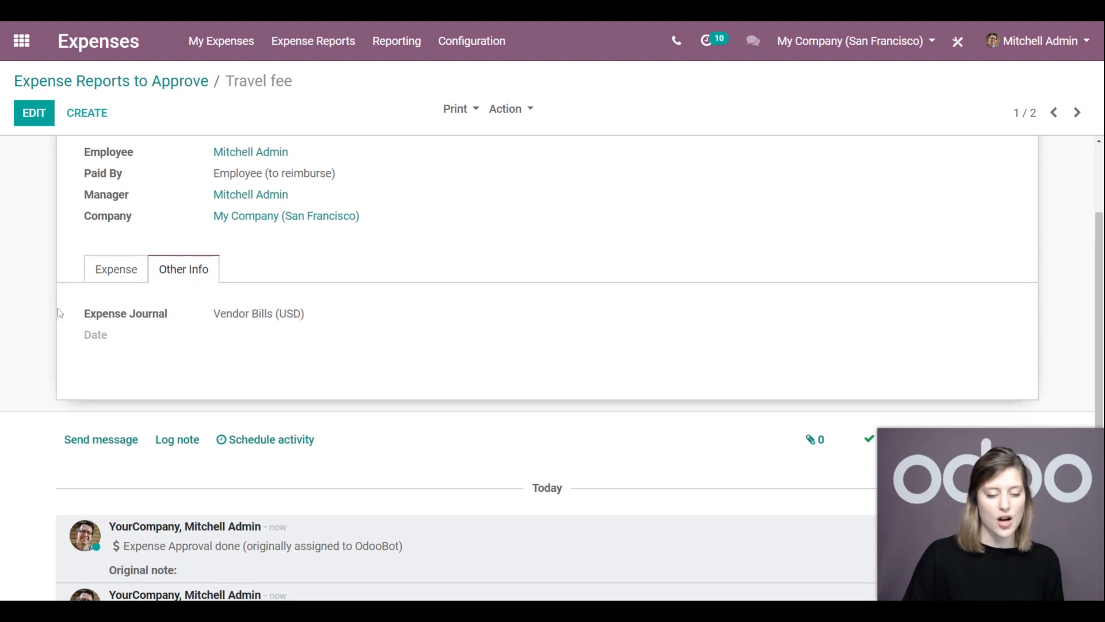
pyautogui.scroll(2, 228, 330)
pyautogui.click(91, 158)
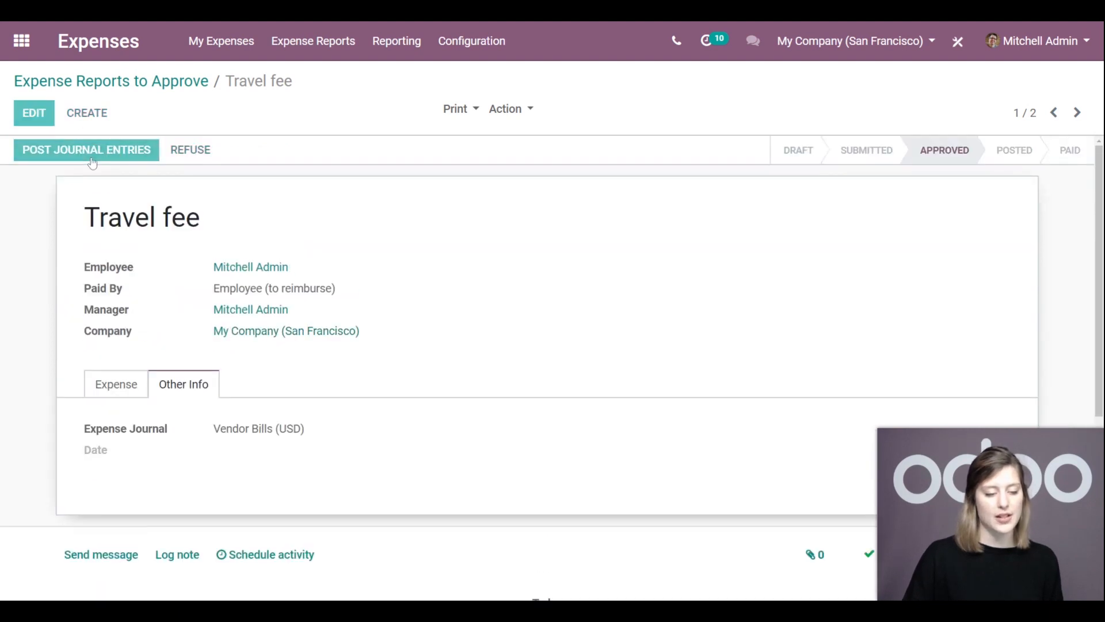
pyautogui.click(108, 386)
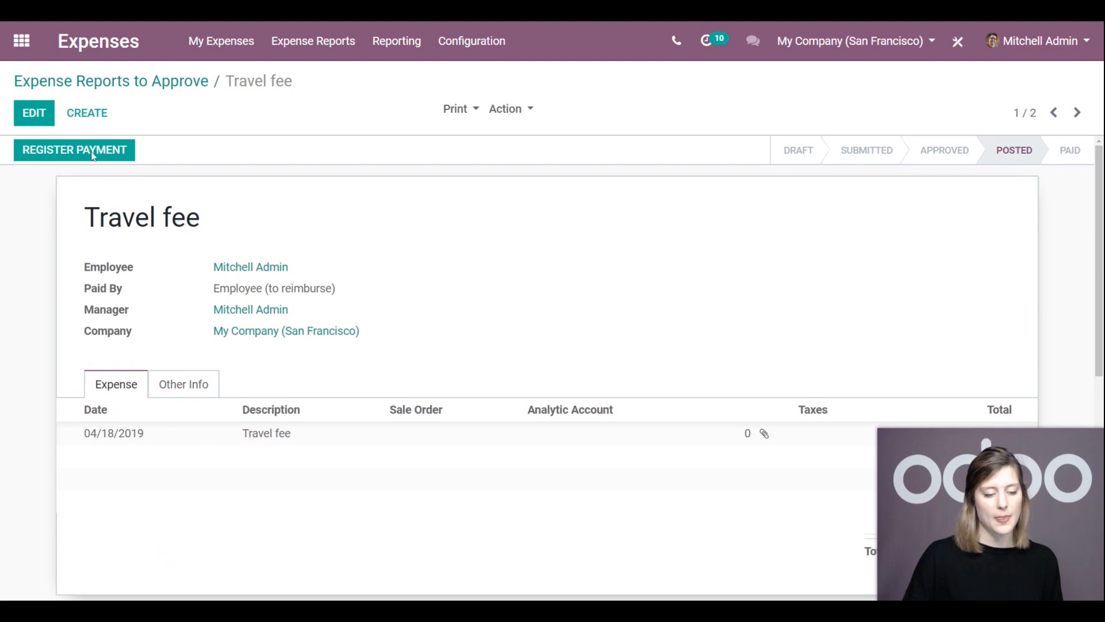
# Step: Register and validate the $300.00 payment for the Travel fee report using the Cash (USD) method
pyautogui.click(94, 157)
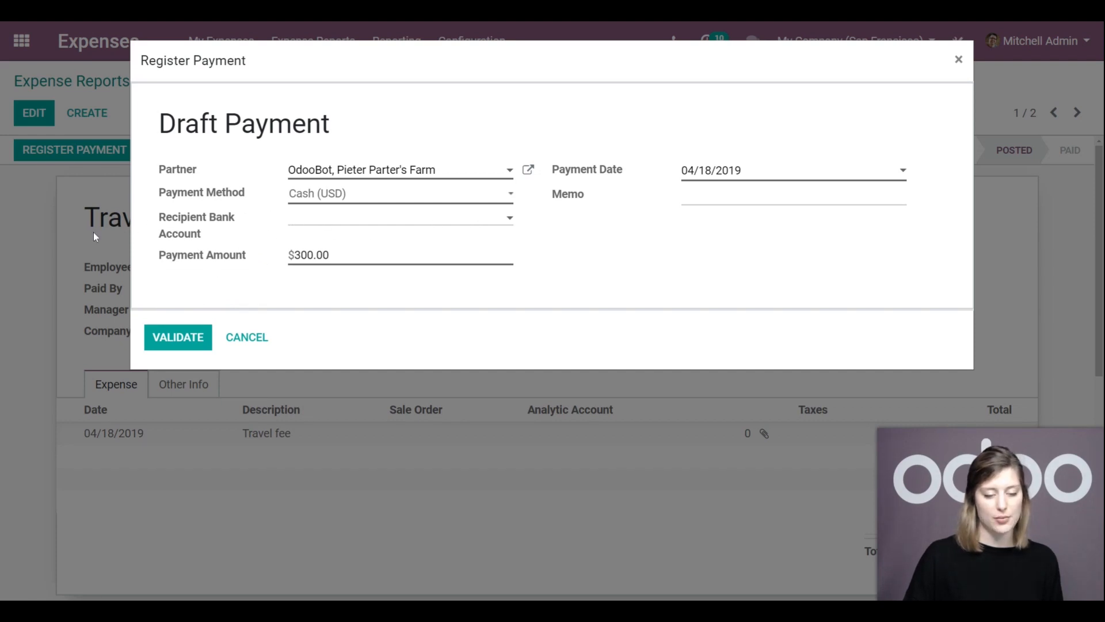
pyautogui.click(162, 339)
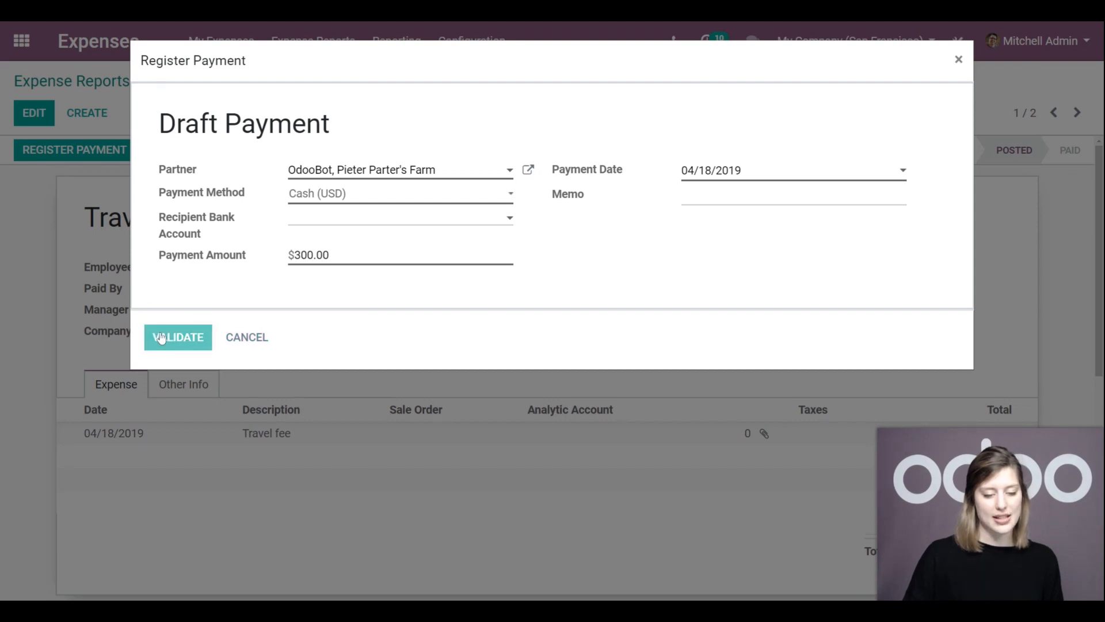